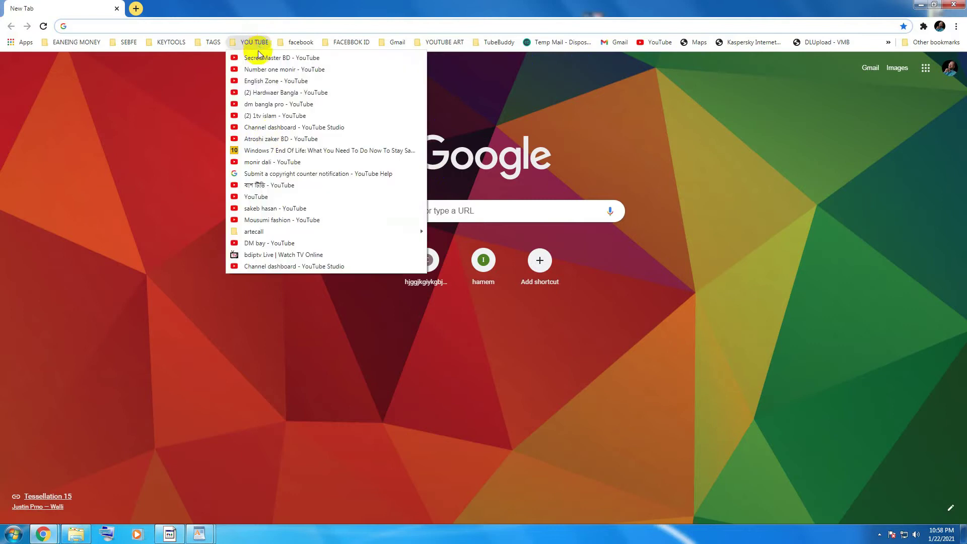
Step: Open the bookmarked YouTube home page and paste the copied neck design video title into the search box
click(259, 190)
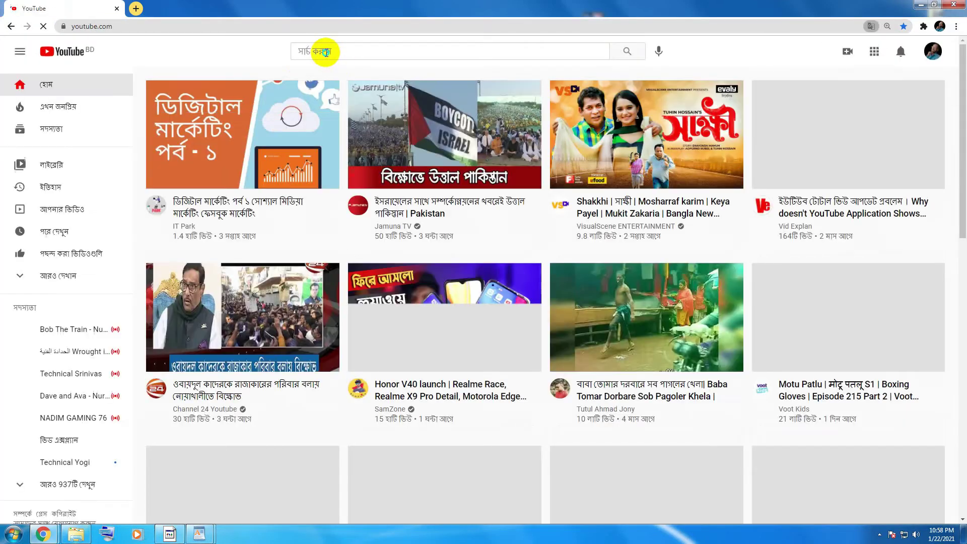
right_click(326, 52)
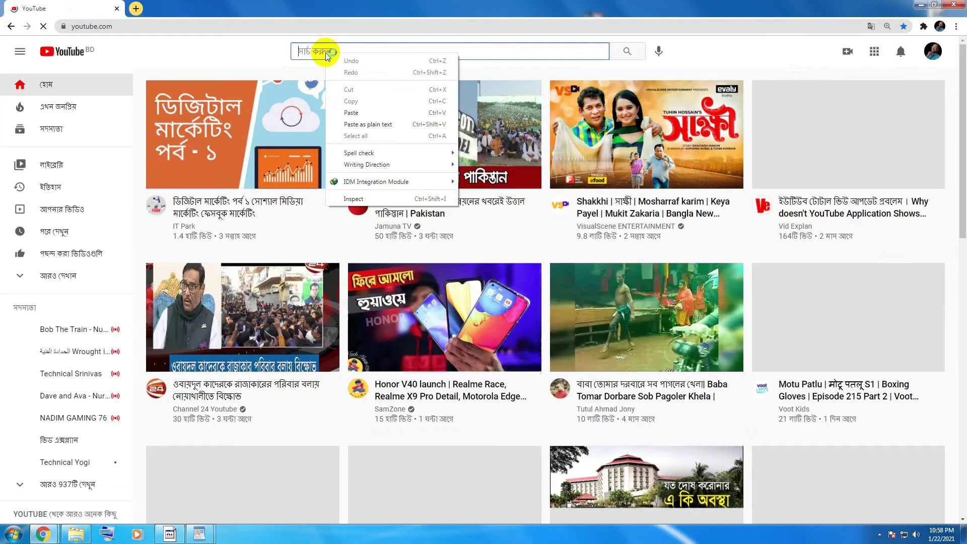
click(356, 112)
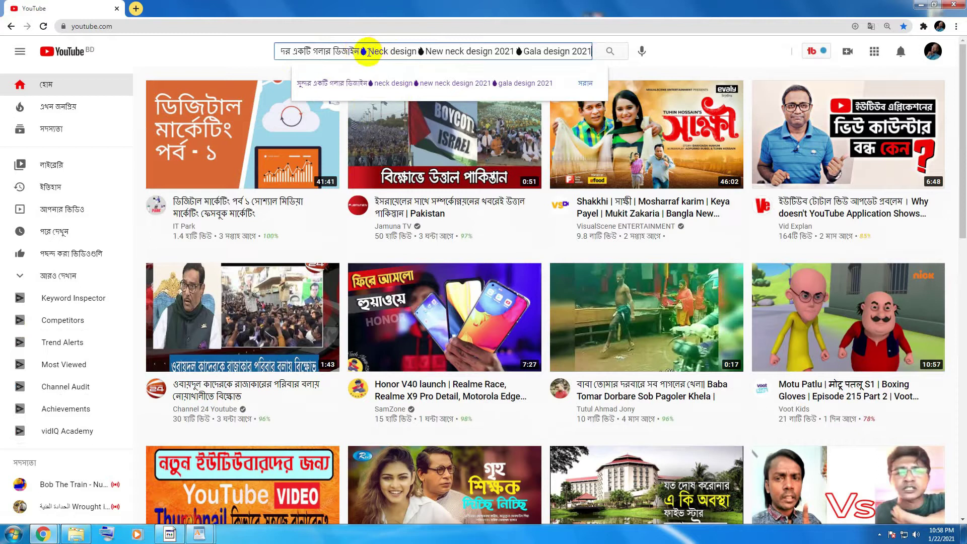
Step: Trim the pasted title to "Neck design" and search for the suggested term "neck design bangla"
drag(366, 50, 186, 61)
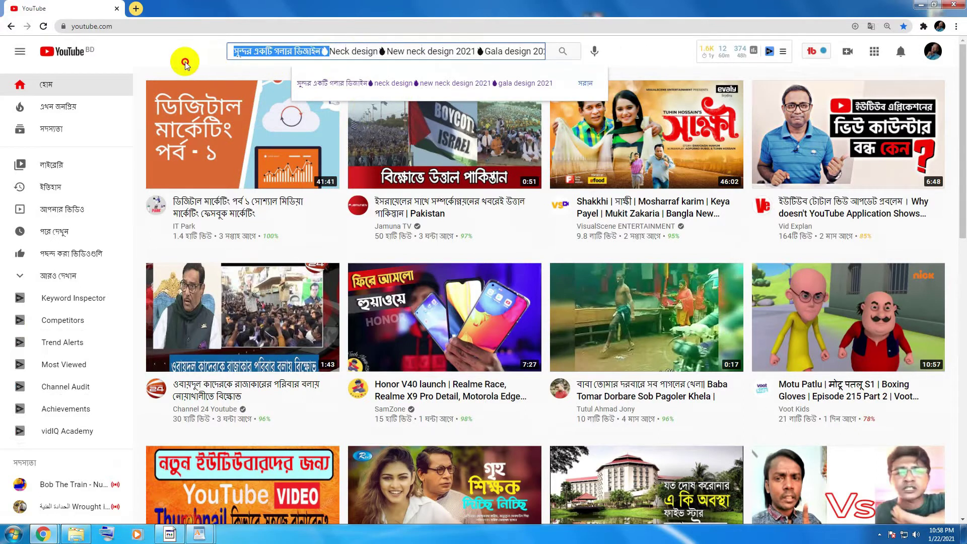
key(BackSpace)
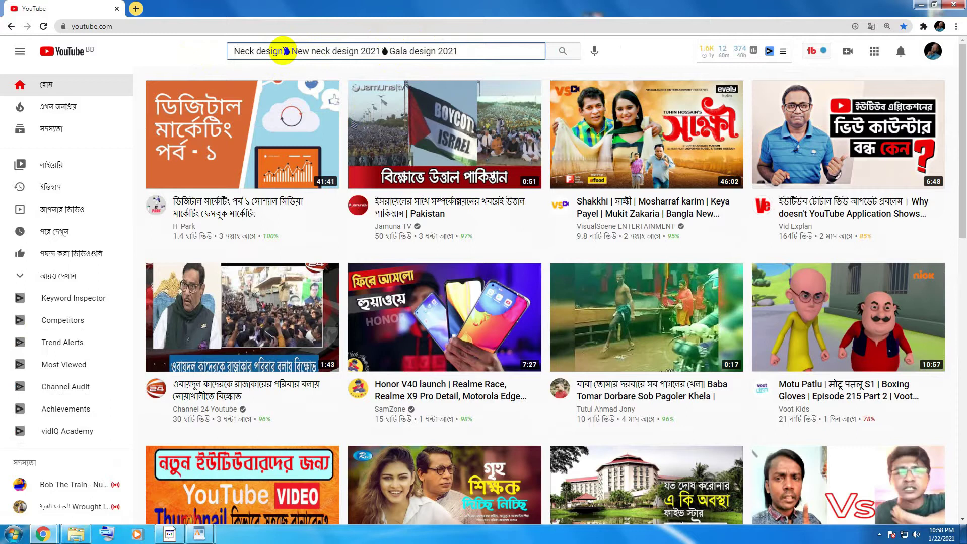
drag(283, 51, 495, 46)
key(BackSpace)
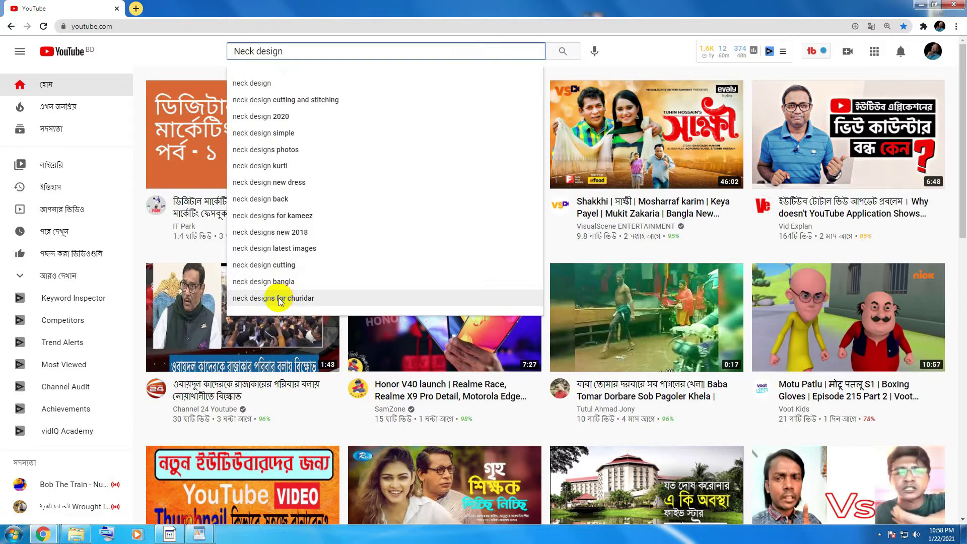
click(280, 81)
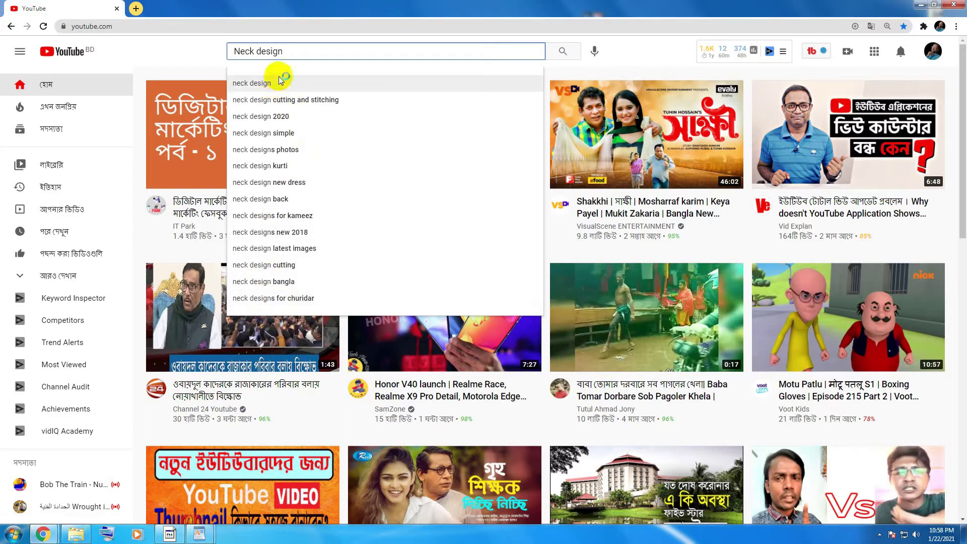
click(290, 282)
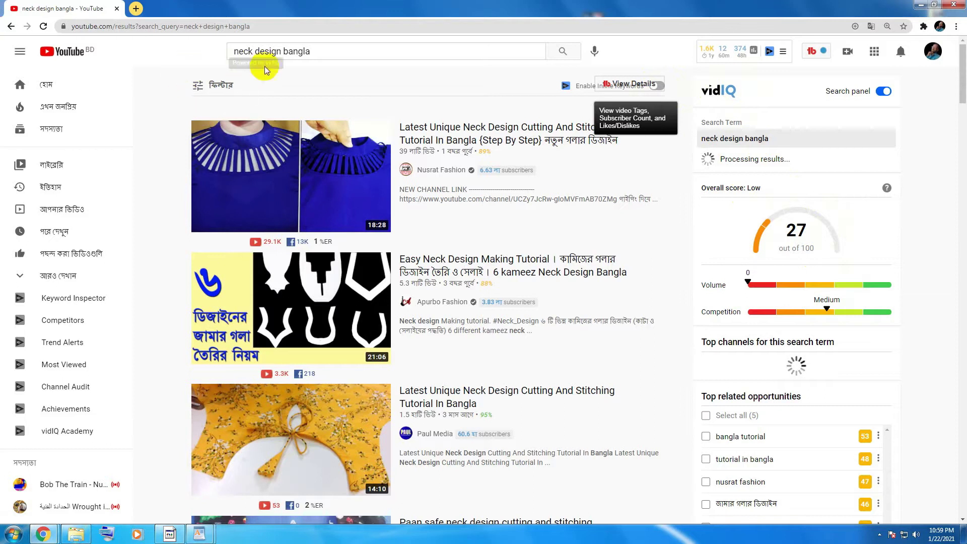
Step: Return to the YouTube home page, shorten the query to "neck design" and search for the suggested term "neck design 2020"
click(11, 27)
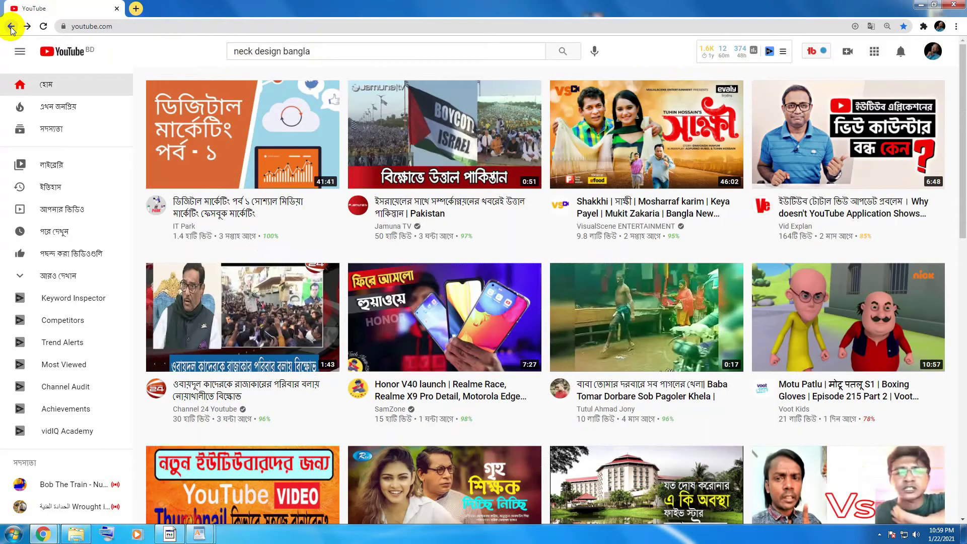
click(319, 51)
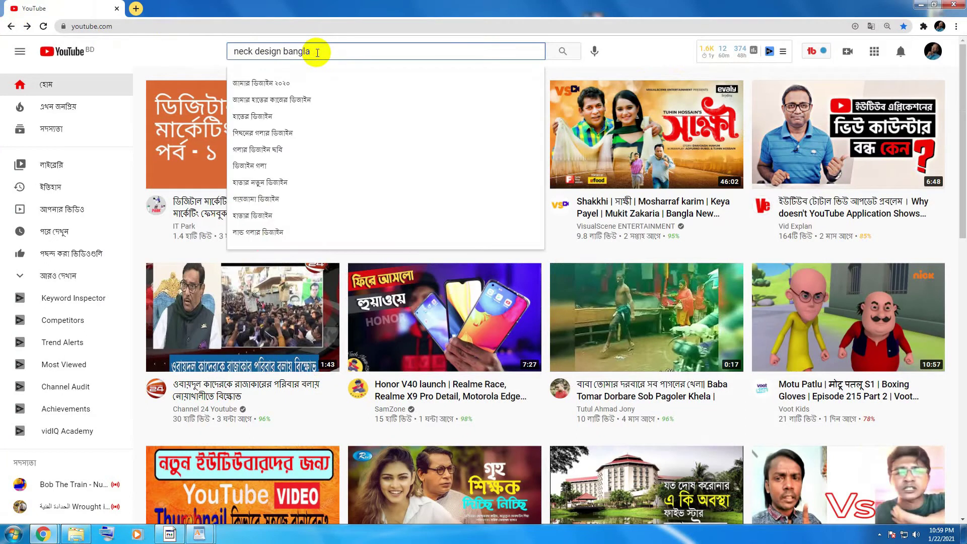
key(BackSpace)
key(BackSpace)
key(BackSpace)
key(BackSpace)
key(BackSpace)
key(BackSpace)
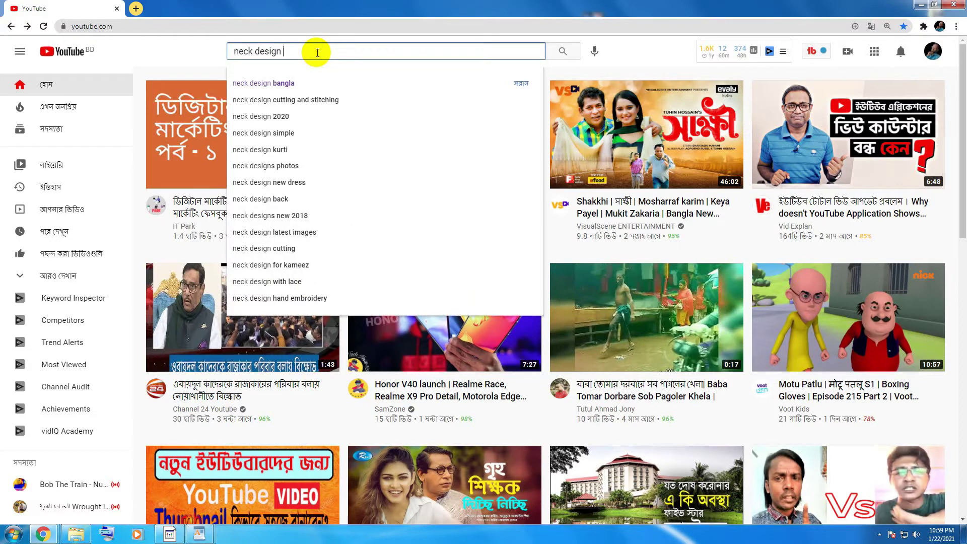
click(285, 118)
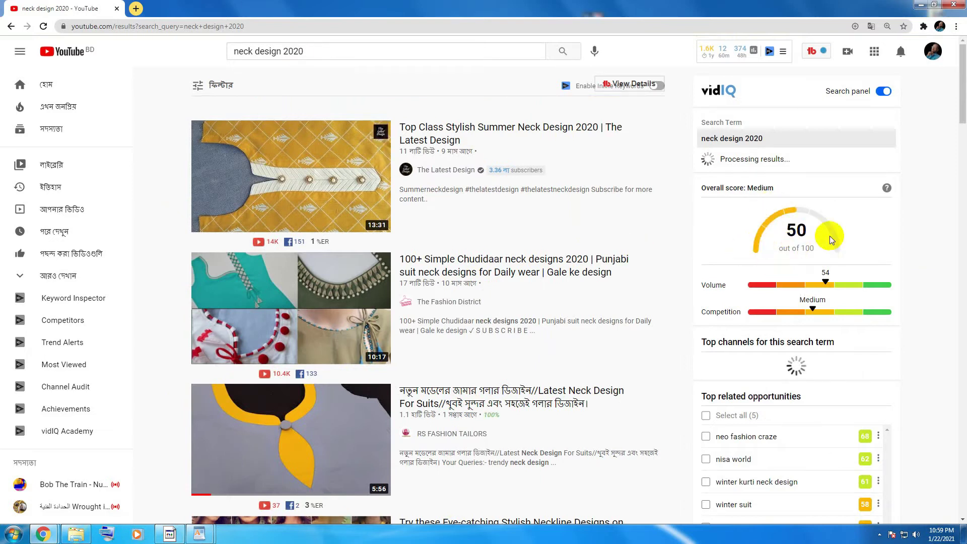
Step: Return to the home page and replace the query with "সুন্দর একটি গলার ডিজাইন💧Neck design💧New neck design 2021💧Gala design 2021"
click(11, 27)
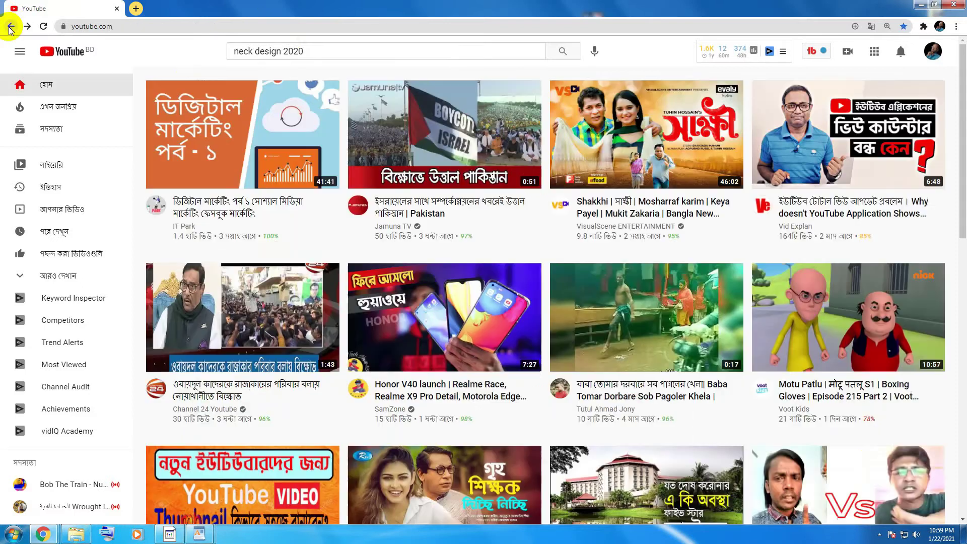
click(315, 53)
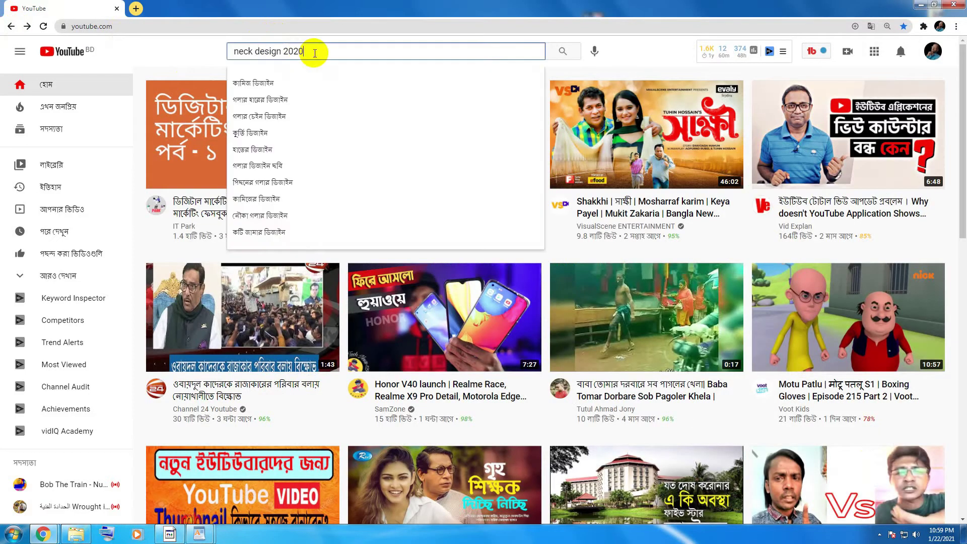
drag(235, 53, 364, 53)
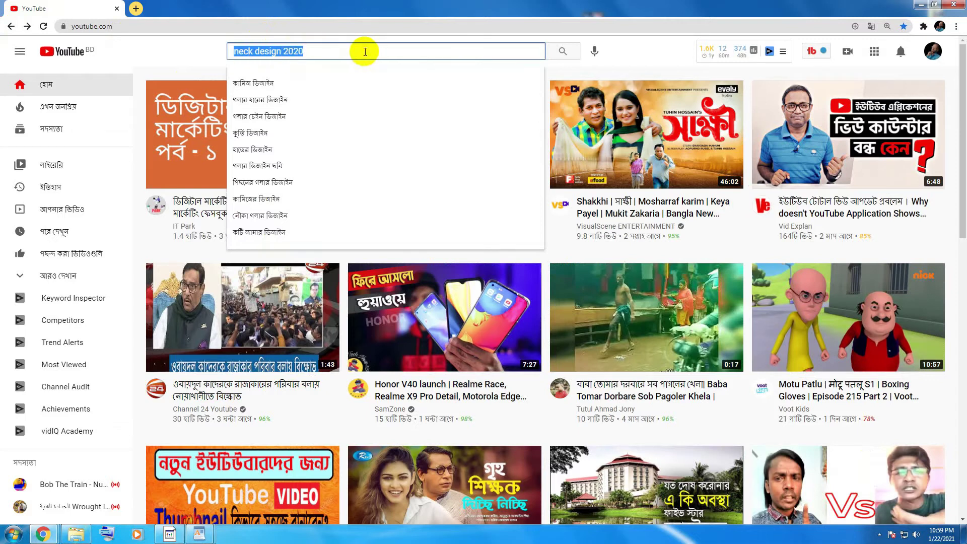
key(BackSpace)
text(সুন্দর একটি গলার ডিজাইন💧Neck design💧New neck design 2021💧Gala design 2021)
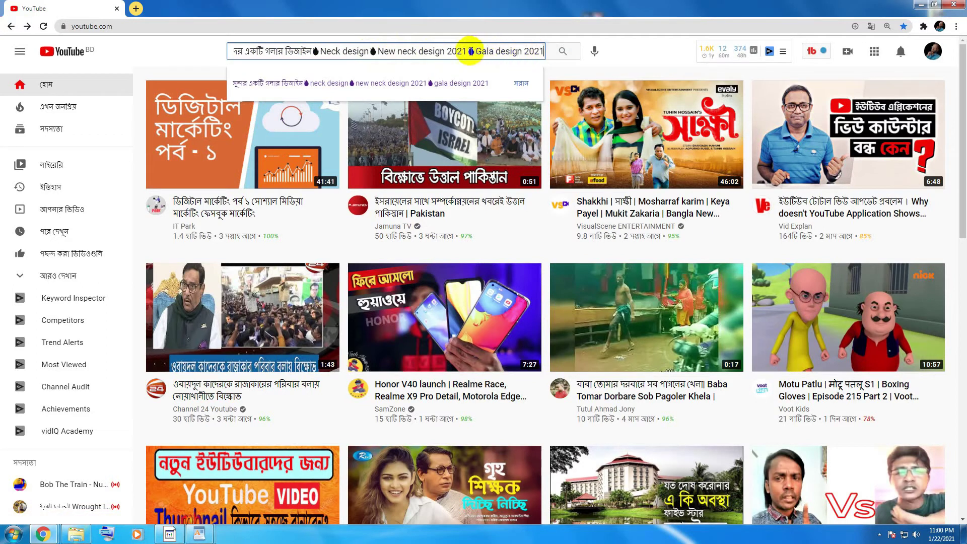
Step: Trim the full title in the search box to "New neck design 2021" and search for it
drag(375, 52, 163, 52)
key(BackSpace)
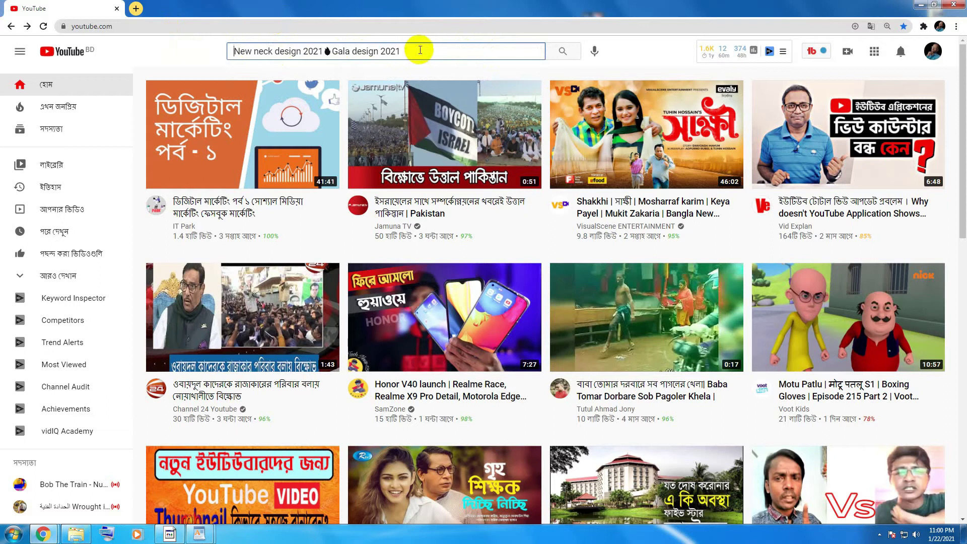
drag(413, 51, 327, 51)
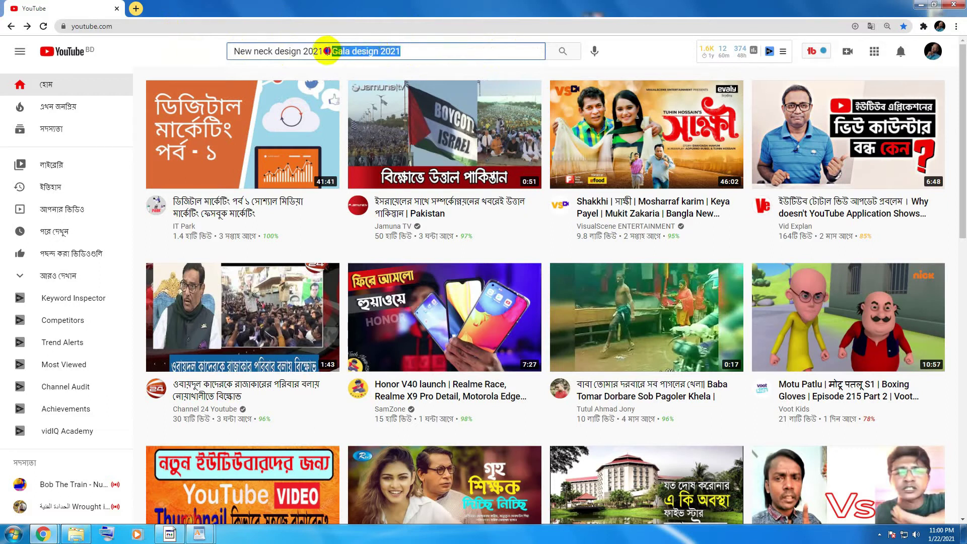
key(BackSpace)
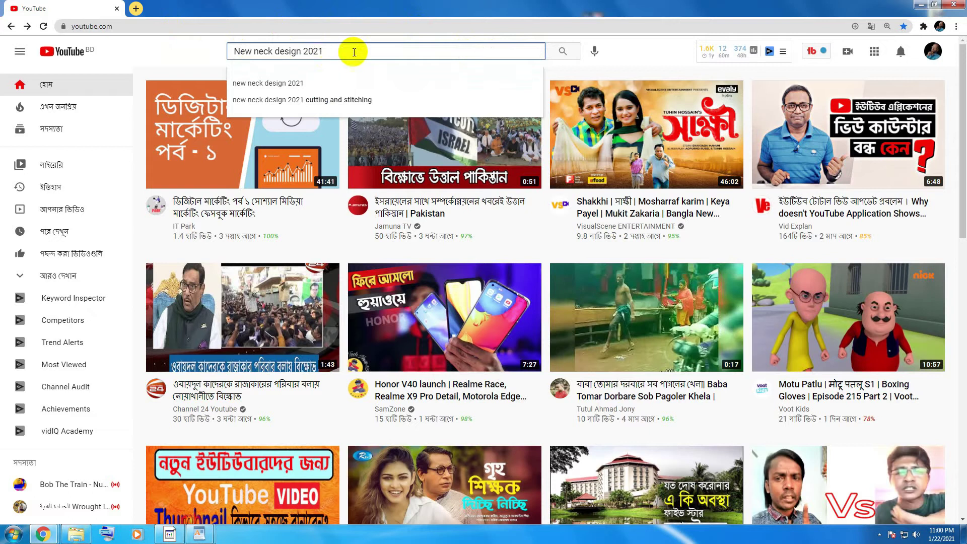
click(562, 53)
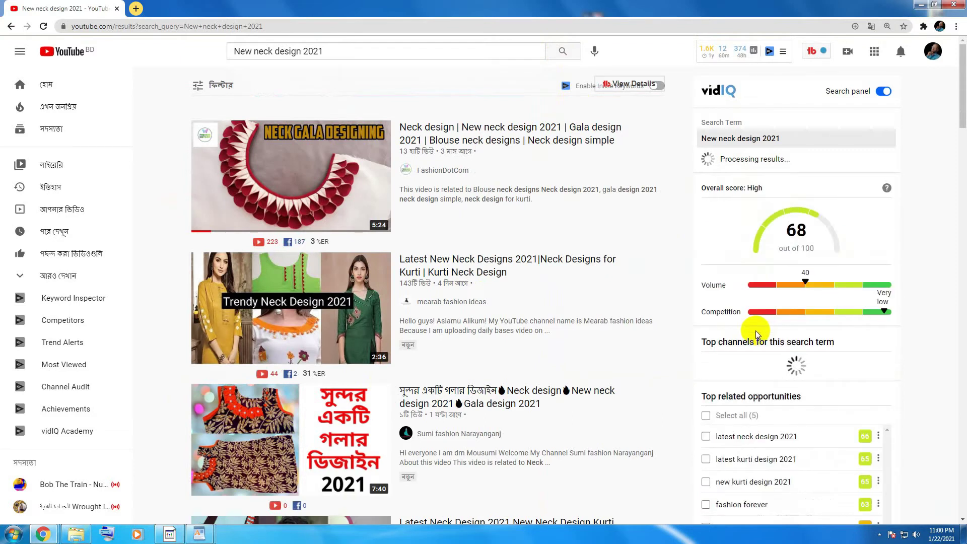
Step: Return to the home page and search for the suggested term "new neck design 2021 cutting and stitching"
click(11, 26)
click(335, 49)
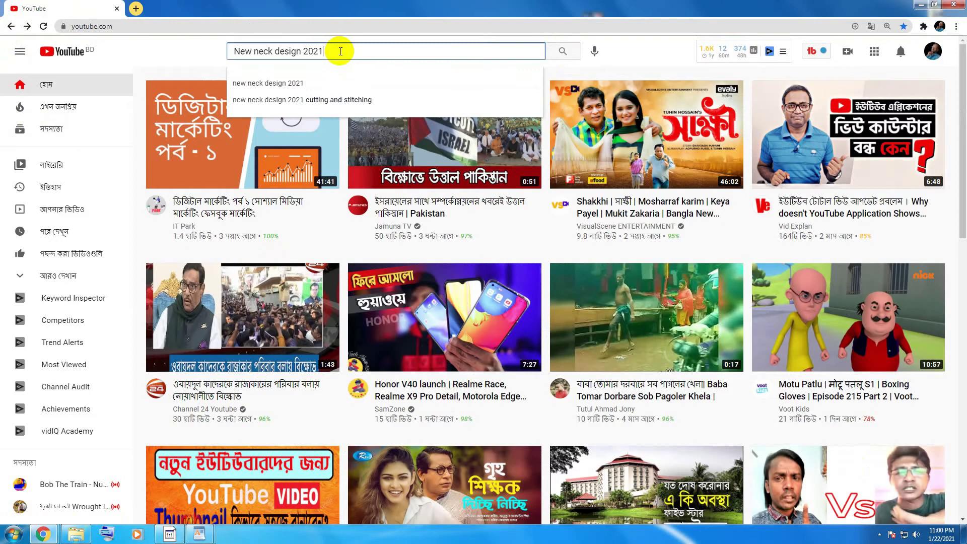
click(346, 101)
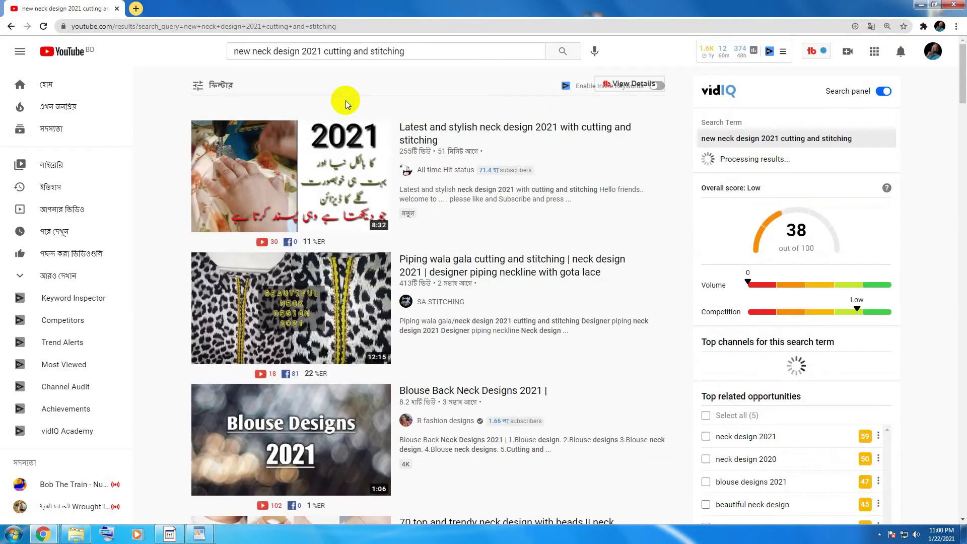
Step: Remove "cutting and stitching" from the query and search for "new neck design 2021"
click(411, 51)
drag(411, 51, 322, 60)
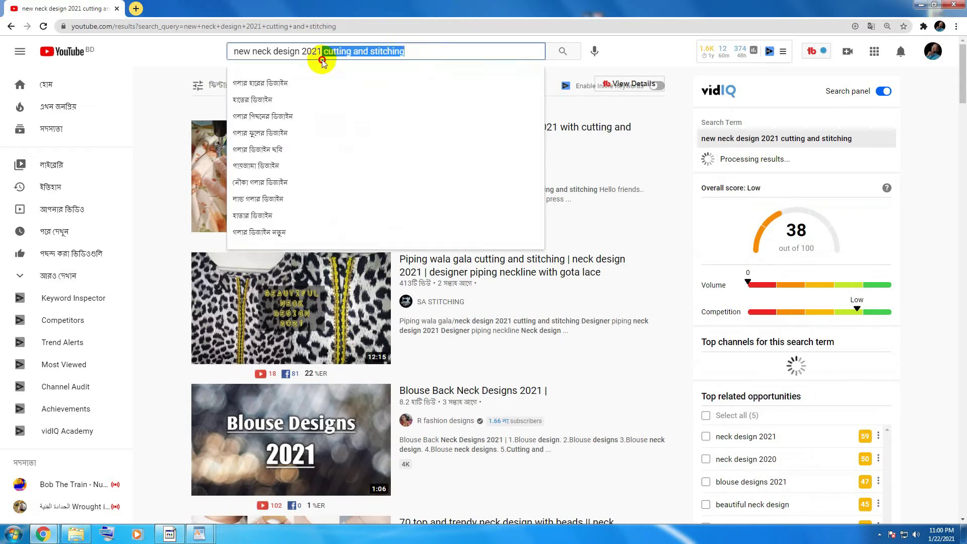
key(BackSpace)
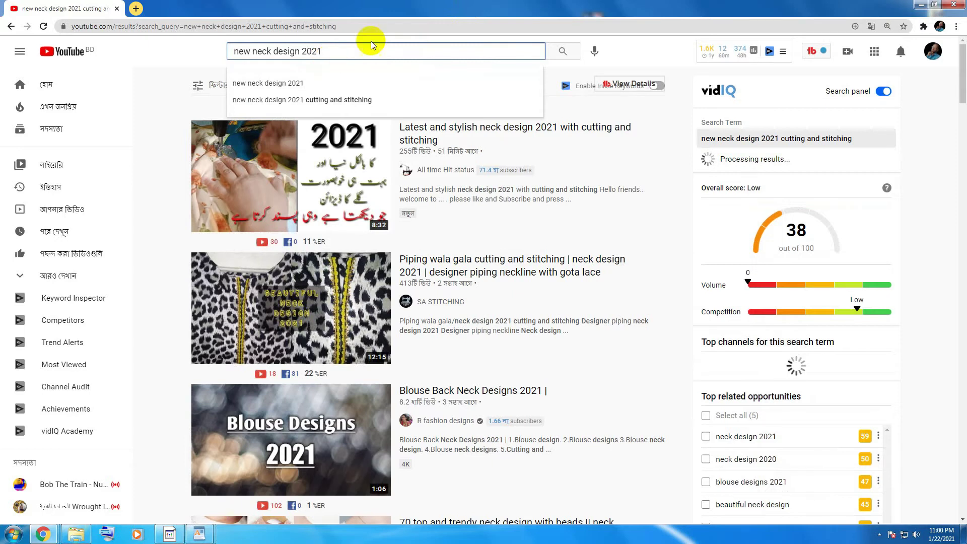
click(576, 53)
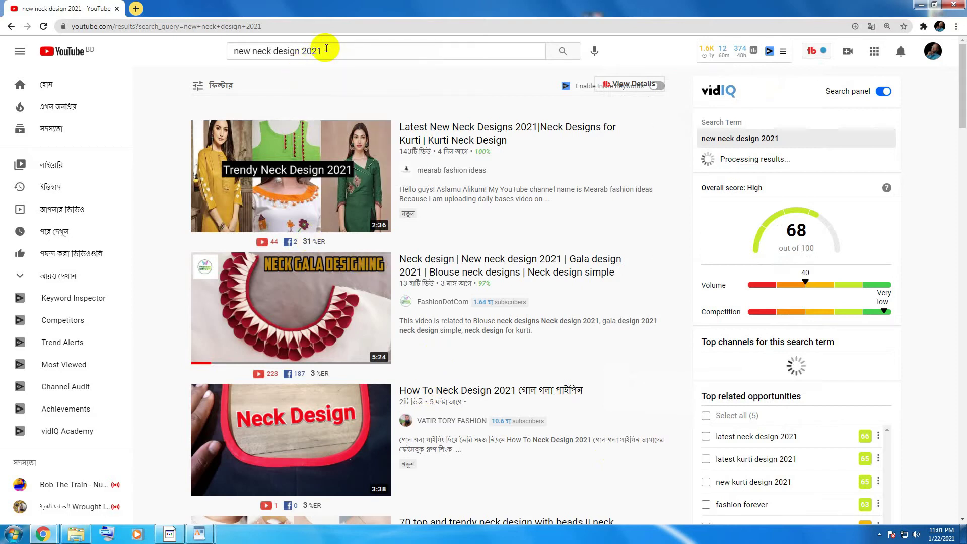
Step: Copy the search term "new neck design 2021" and open vidIQ's Keyword Inspector
drag(326, 50, 230, 51)
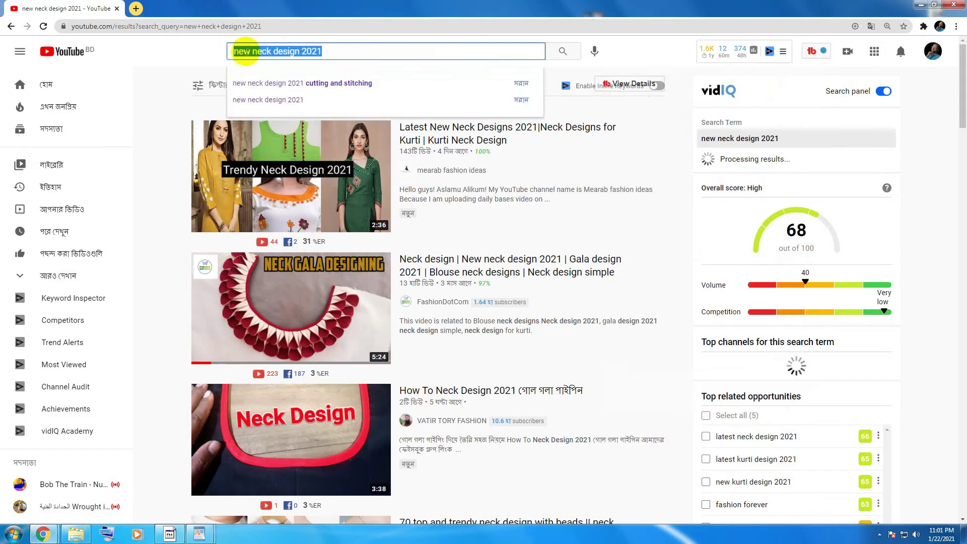
right_click(267, 51)
click(301, 72)
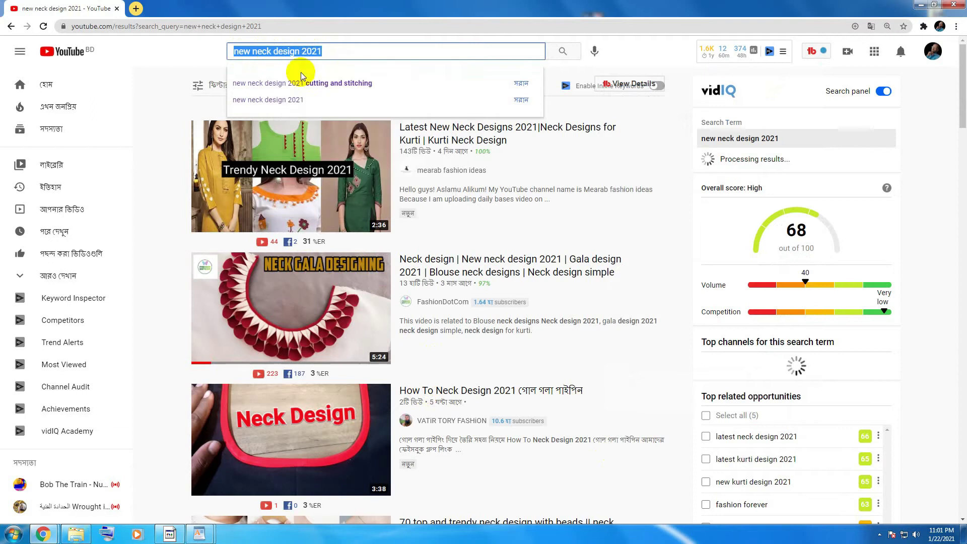
click(780, 52)
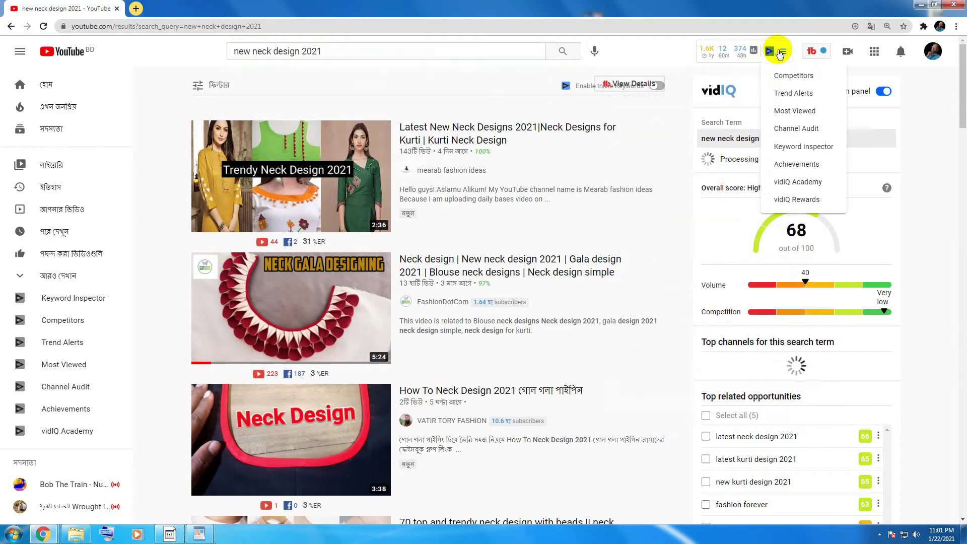
click(816, 147)
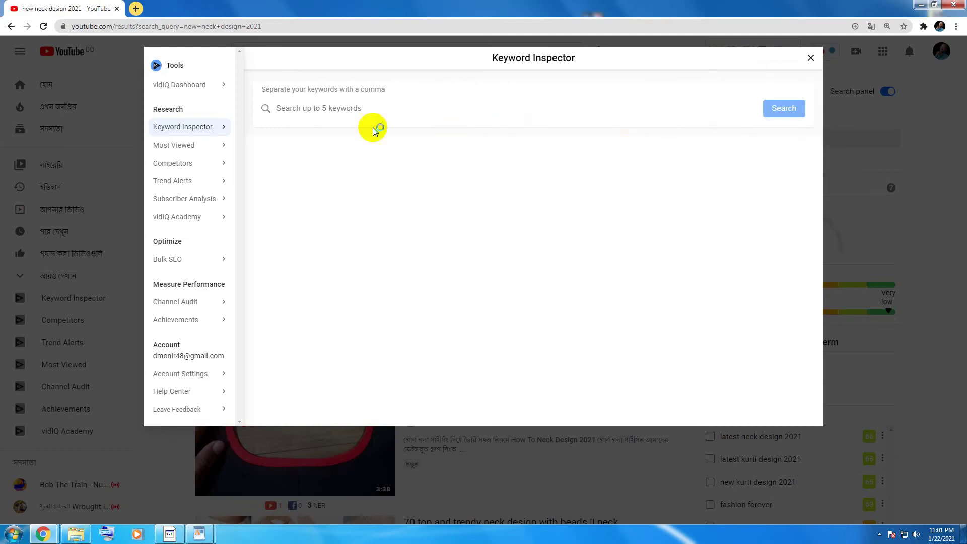
Step: Paste "new neck design 2021" into the Keyword Inspector and run the keyword search
right_click(289, 108)
click(315, 164)
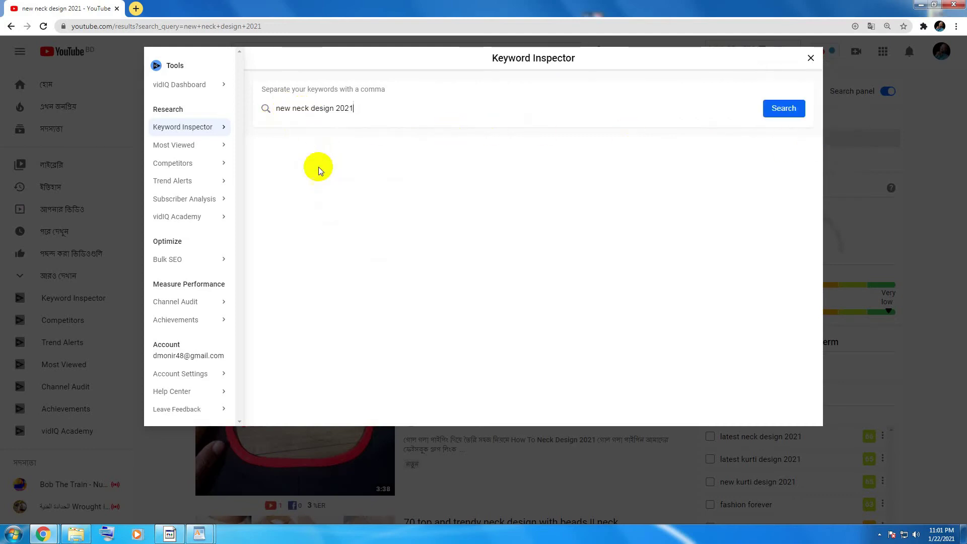
click(784, 107)
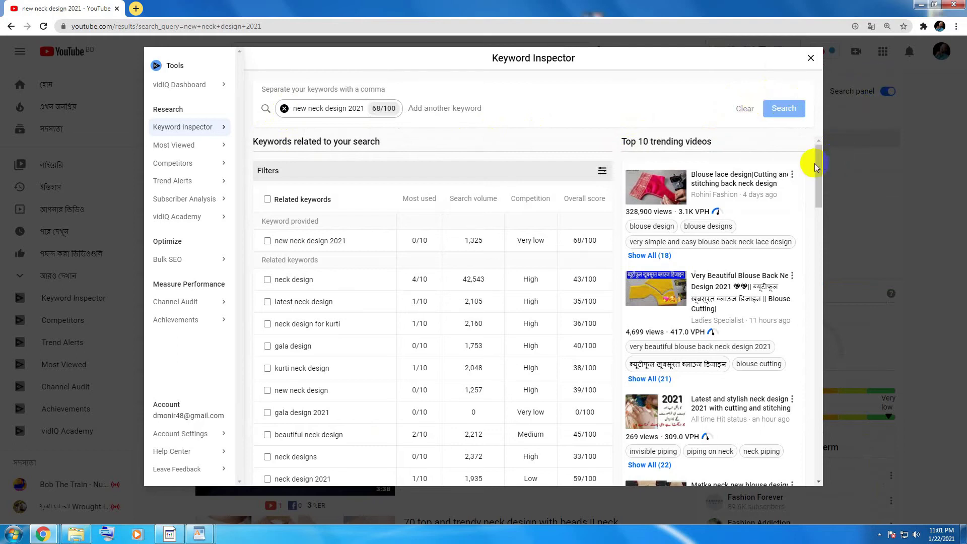
Step: Examine the related keywords list for search volume, competition and overall score
drag(819, 164, 829, 203)
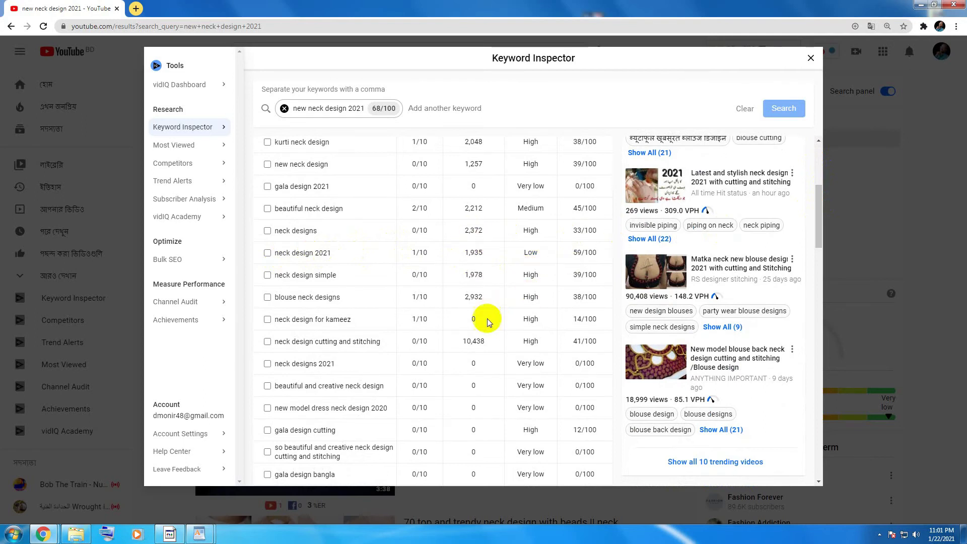
scroll(491, 236, up, 5)
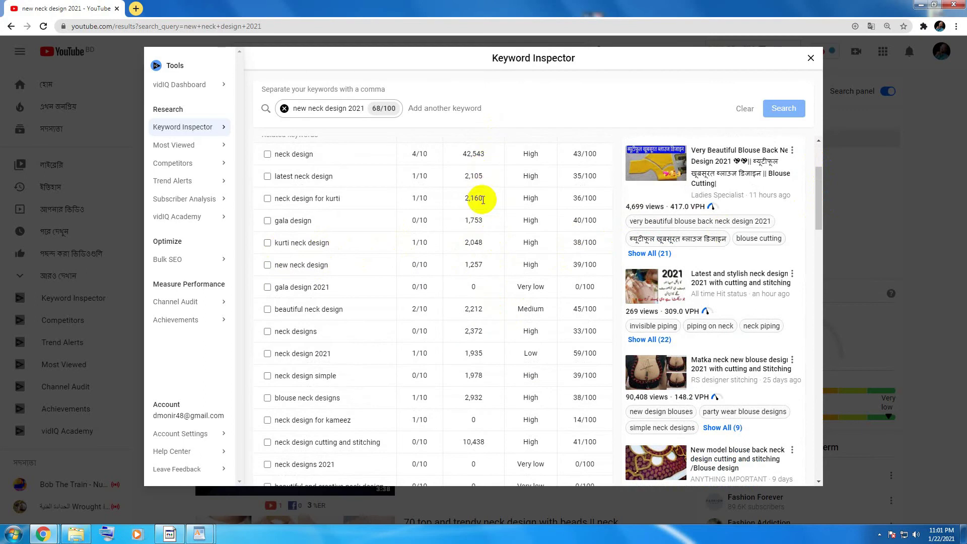
scroll(478, 267, down, 10)
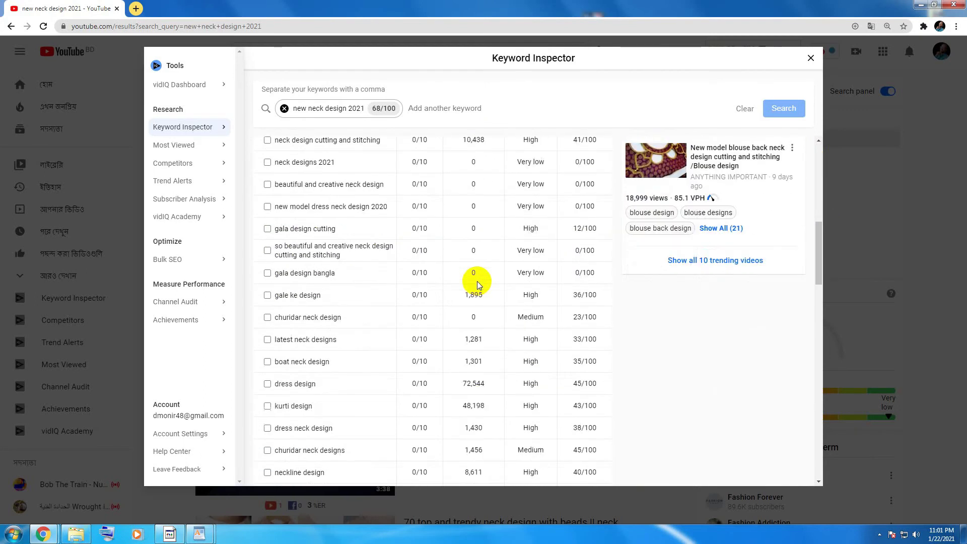
scroll(485, 379, down, 15)
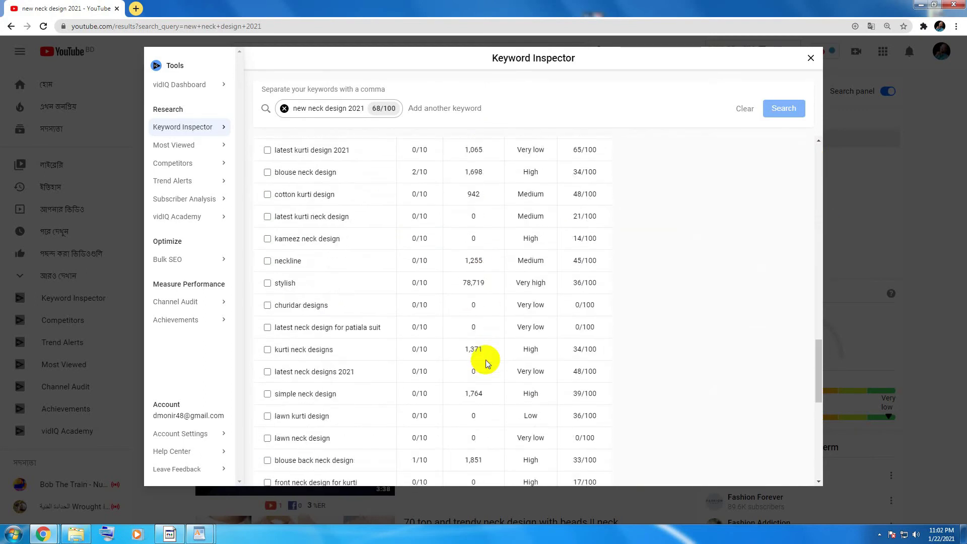
scroll(470, 342, down, 5)
scroll(479, 368, down, 3)
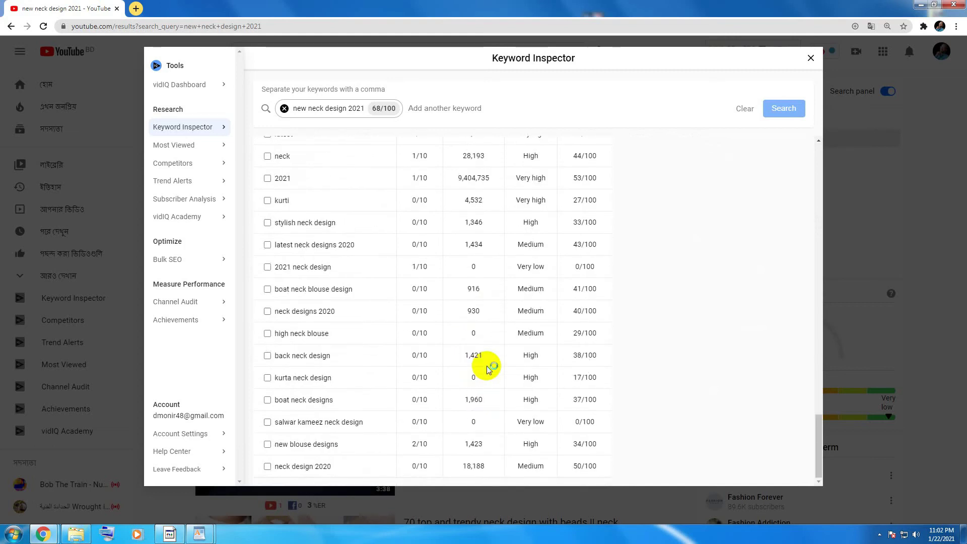
scroll(487, 369, up, 3)
scroll(487, 369, up, 10)
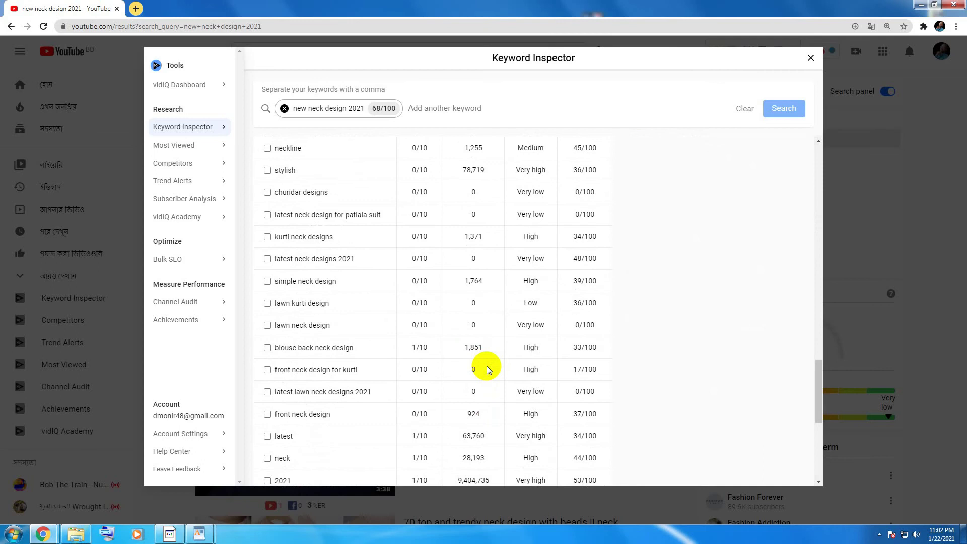
scroll(487, 369, up, 10)
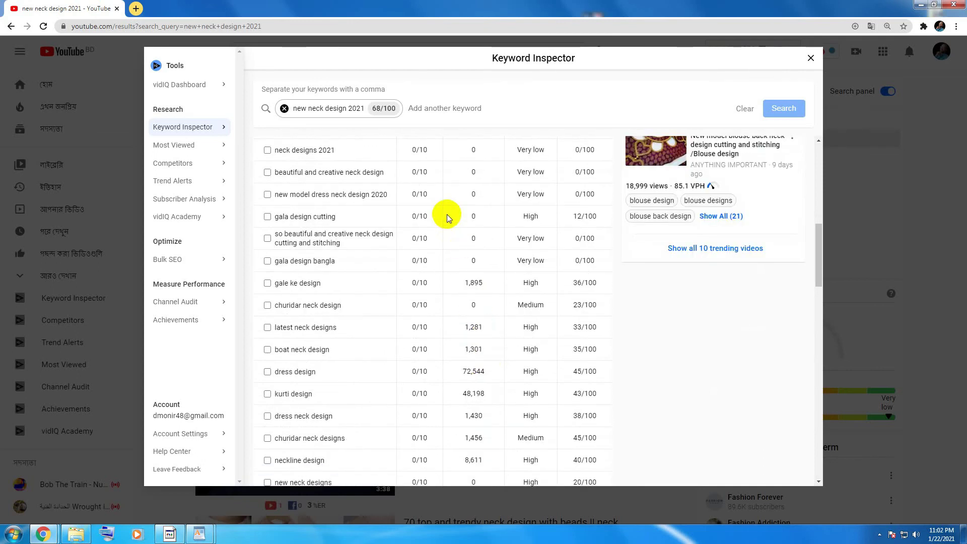
scroll(460, 296, down, 4)
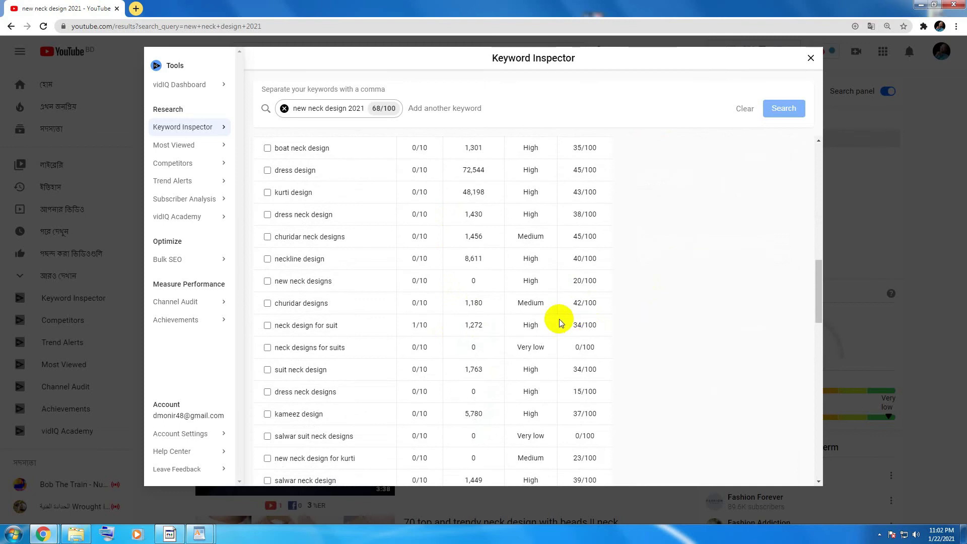